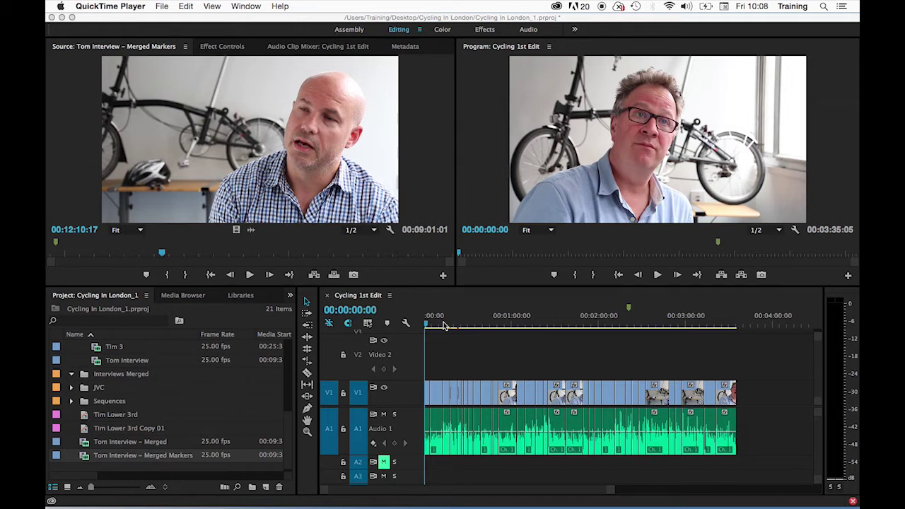
- Zoom the Cycling 1st Edit timeline in so about 0–8 seconds fill the view
{"action": "left_click", "coordinate": [431, 321]}
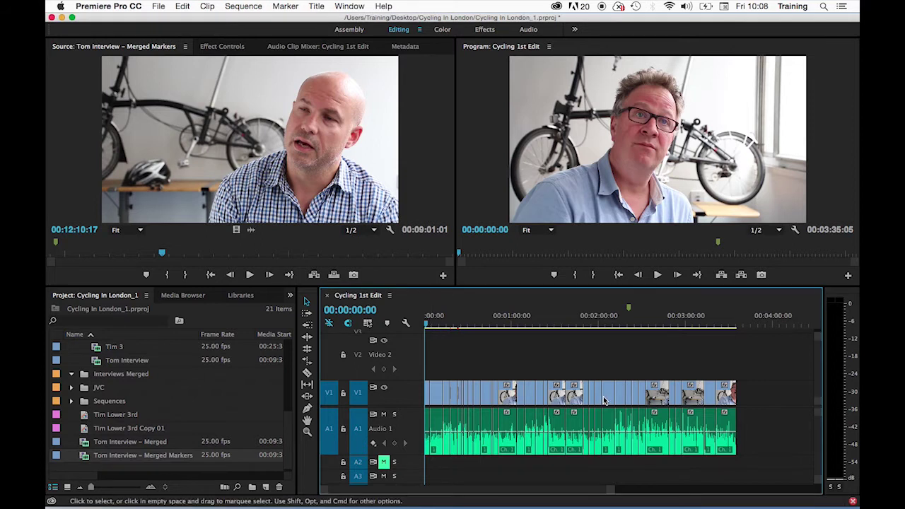
{"action": "key", "text": "equal"}
{"action": "key", "text": "equal"}
{"action": "key", "text": "equal"}
{"action": "key", "text": "equal"}
{"action": "key", "text": "equal"}
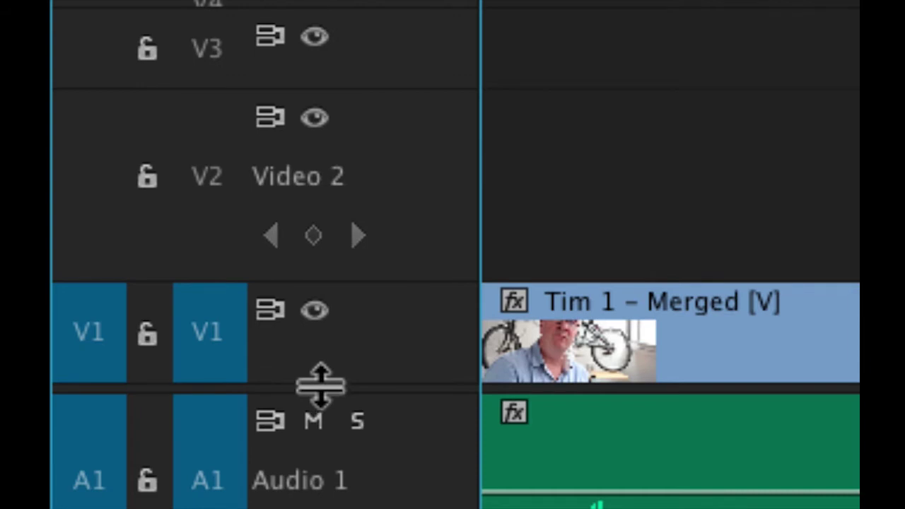
- Enlarge the A1 track to show its full waveform and widen the Audio Meters panel
{"action": "left_click_drag", "start_coordinate": [321, 387], "coordinate": [363, 163]}
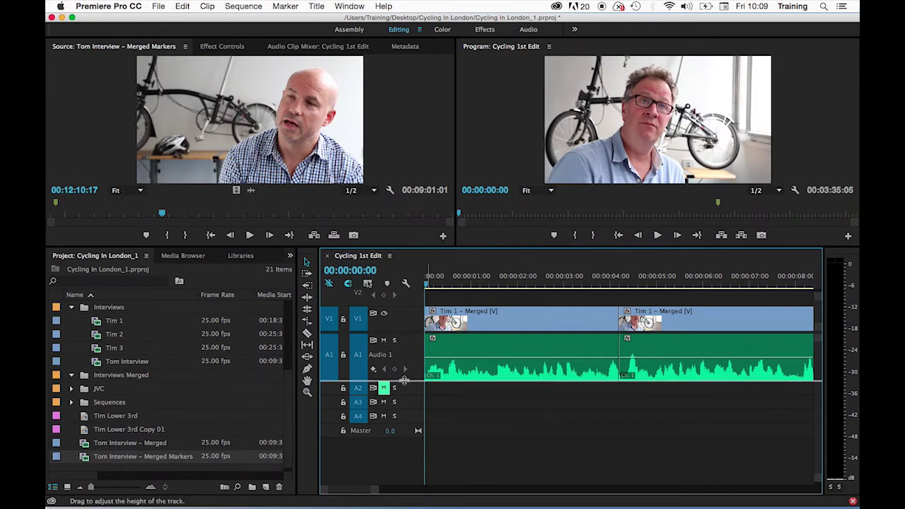
{"action": "left_click_drag", "start_coordinate": [404, 381], "coordinate": [403, 456]}
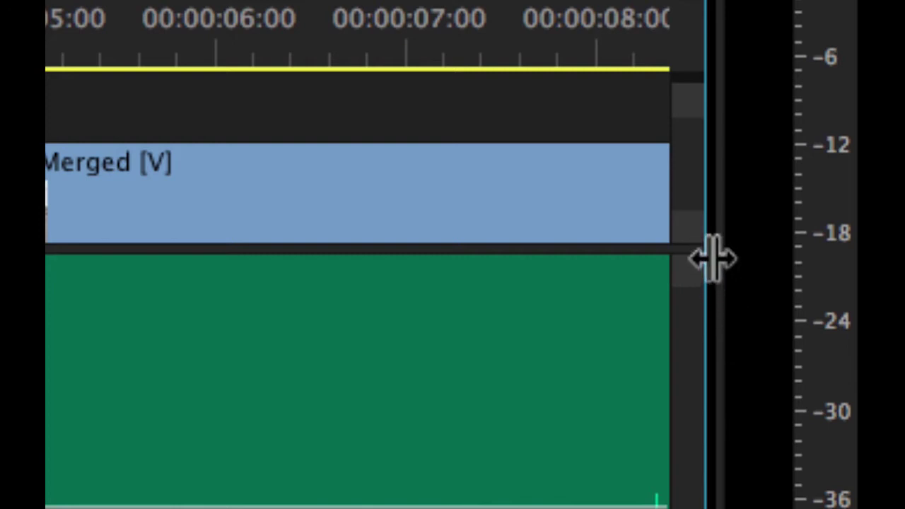
{"action": "left_click_drag", "start_coordinate": [712, 260], "coordinate": [413, 269]}
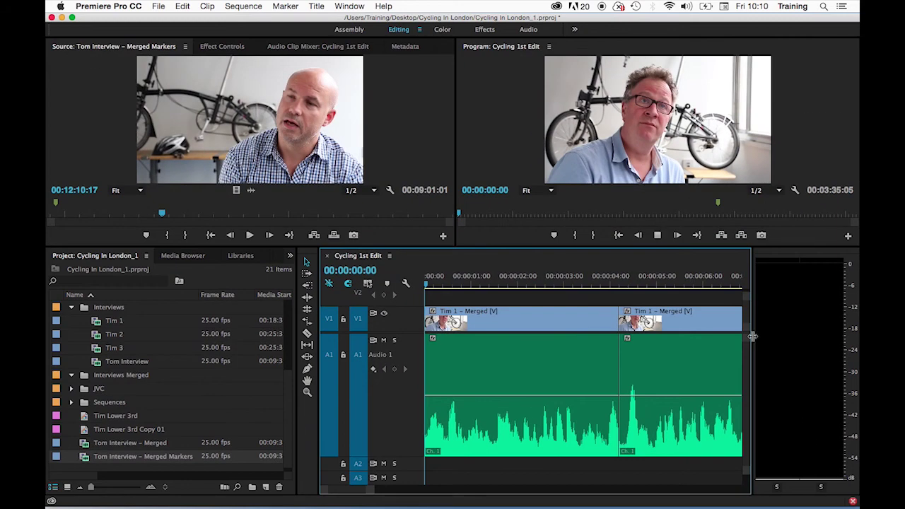
- Preview the sequence, then drag the first clip's volume rubber band to -2.49 dB
{"action": "key", "text": "space"}
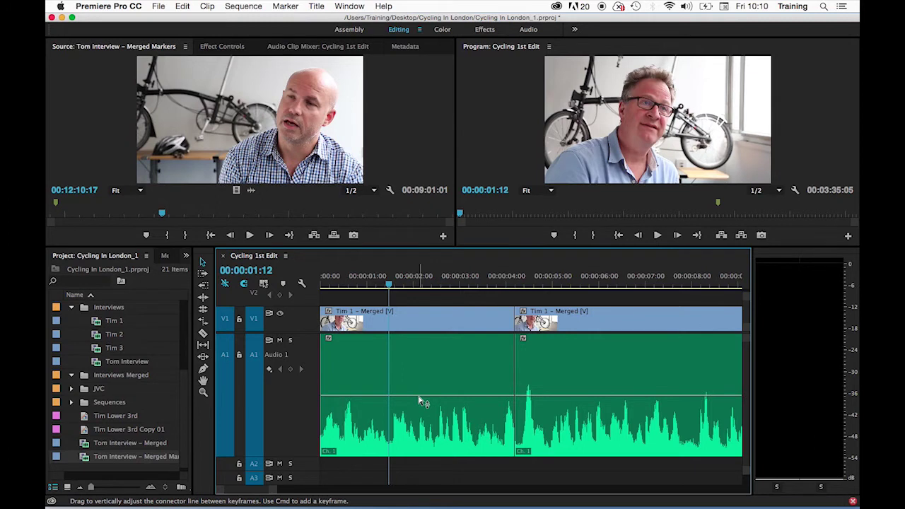
{"action": "left_click_drag", "start_coordinate": [419, 401], "coordinate": [447, 398]}
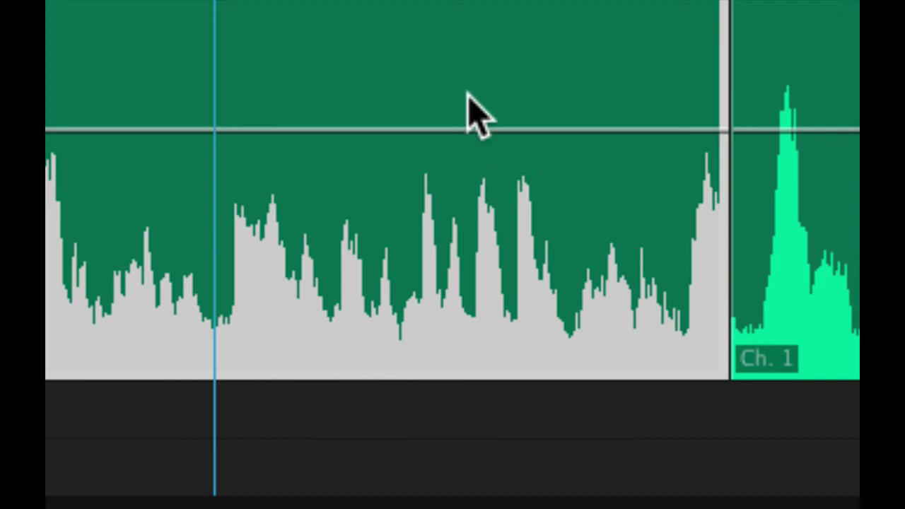
{"action": "left_click_drag", "start_coordinate": [468, 132], "coordinate": [469, 241]}
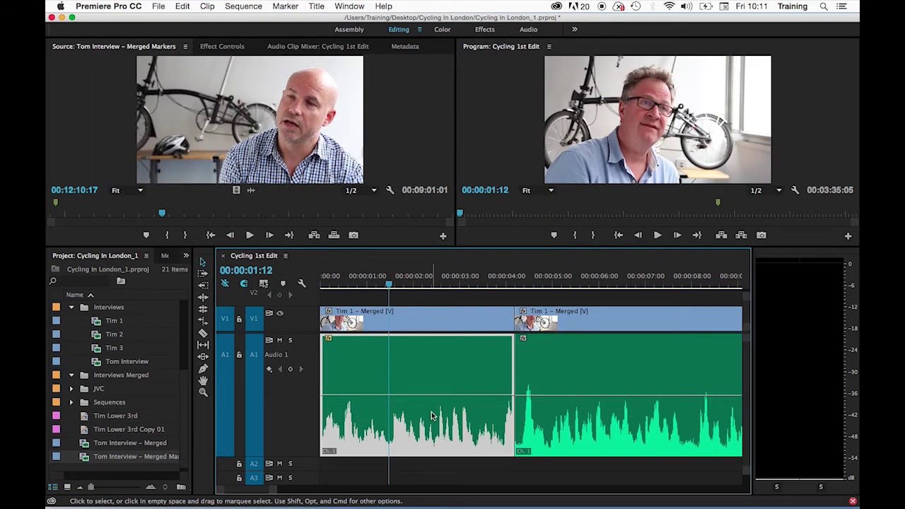
{"action": "key", "text": "XF86AudioMute"}
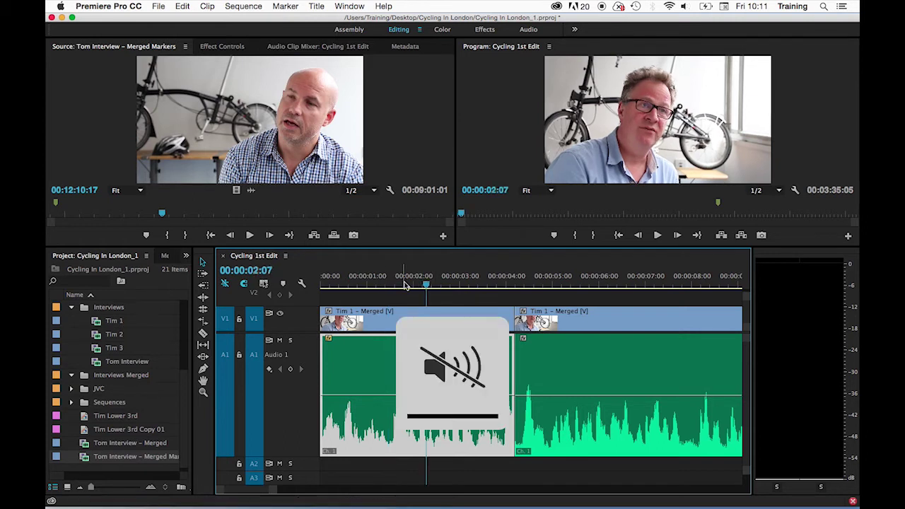
{"action": "left_click_drag", "start_coordinate": [354, 285], "coordinate": [340, 288]}
{"action": "key", "text": "space"}
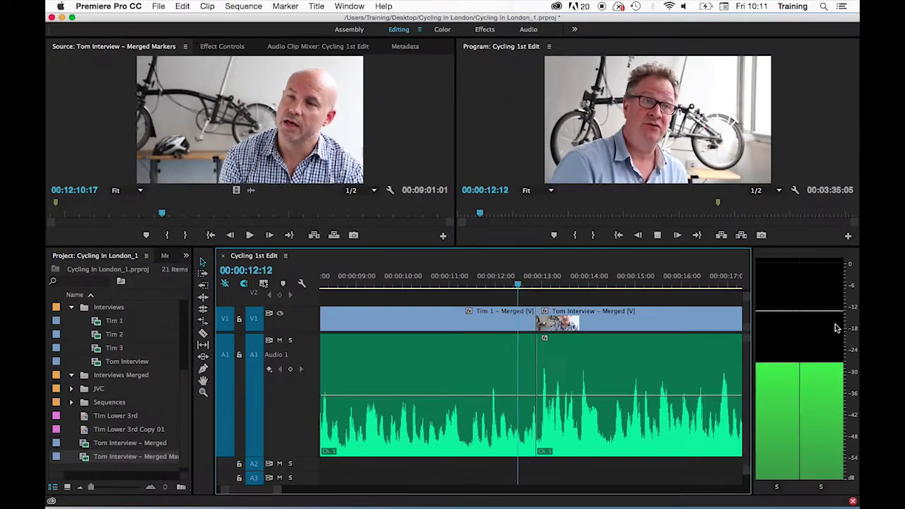
{"action": "key", "text": "Home"}
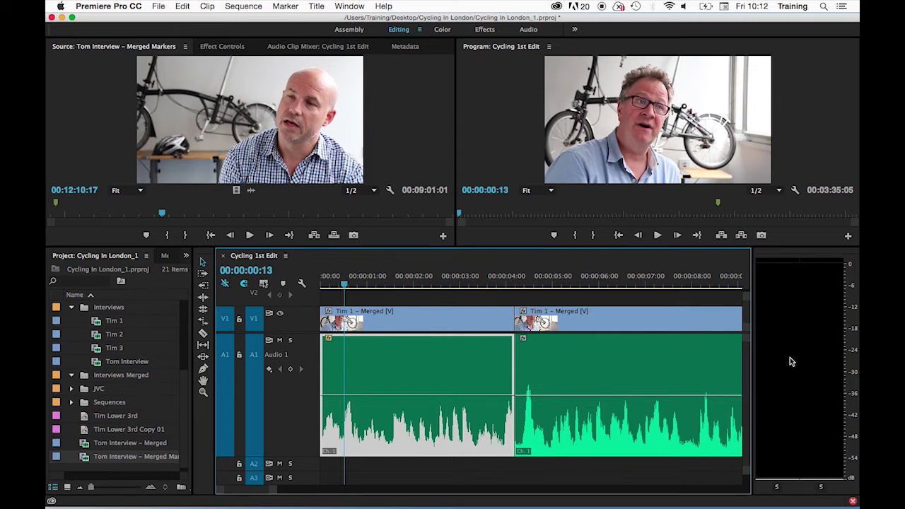
- Switch the audio meter to Static Peaks, play the sequence, and reset the held peak
{"action": "right_click", "coordinate": [778, 358]}
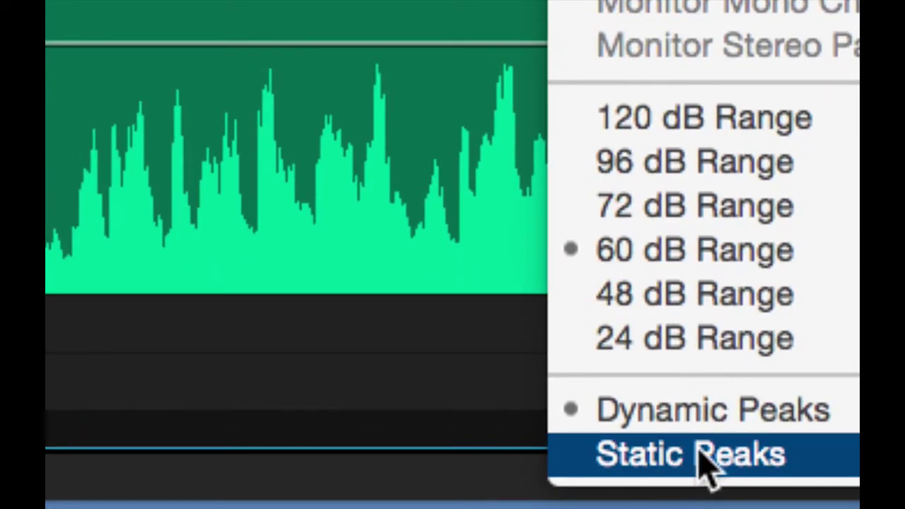
{"action": "left_click", "coordinate": [699, 456]}
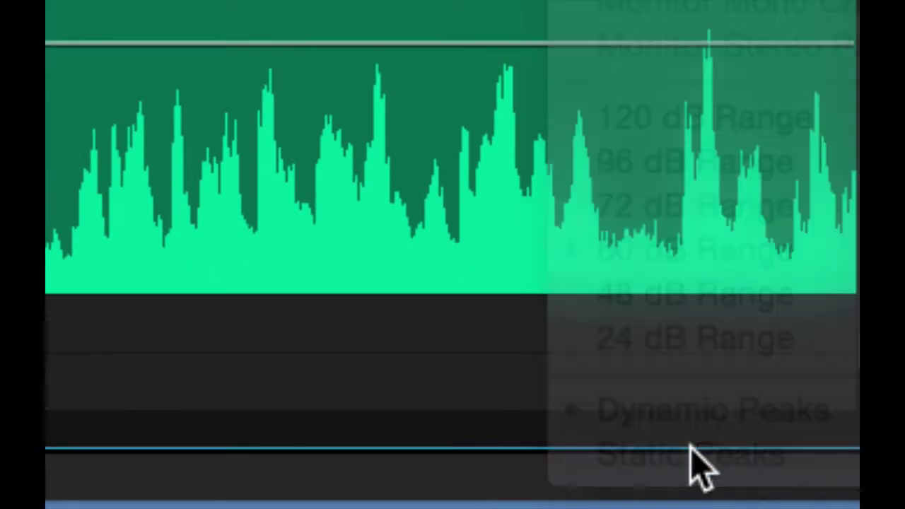
{"action": "key", "text": "space"}
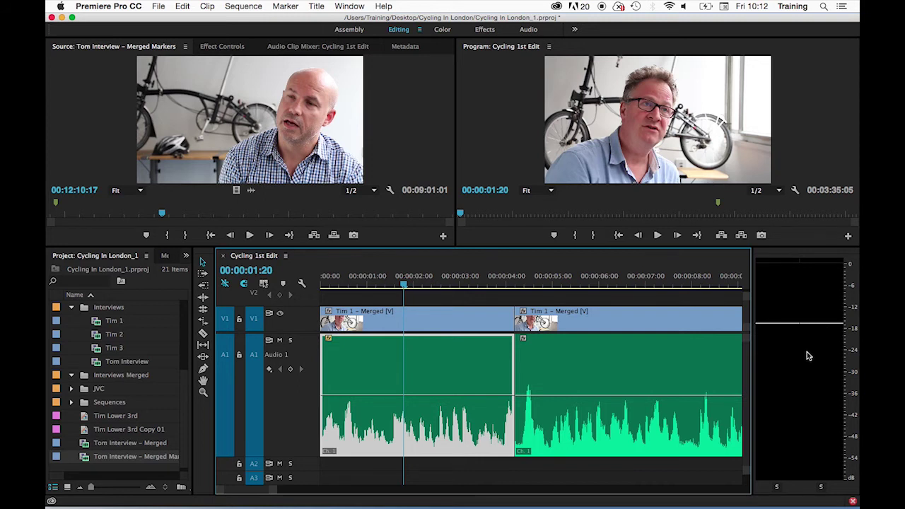
{"action": "left_click", "coordinate": [809, 356]}
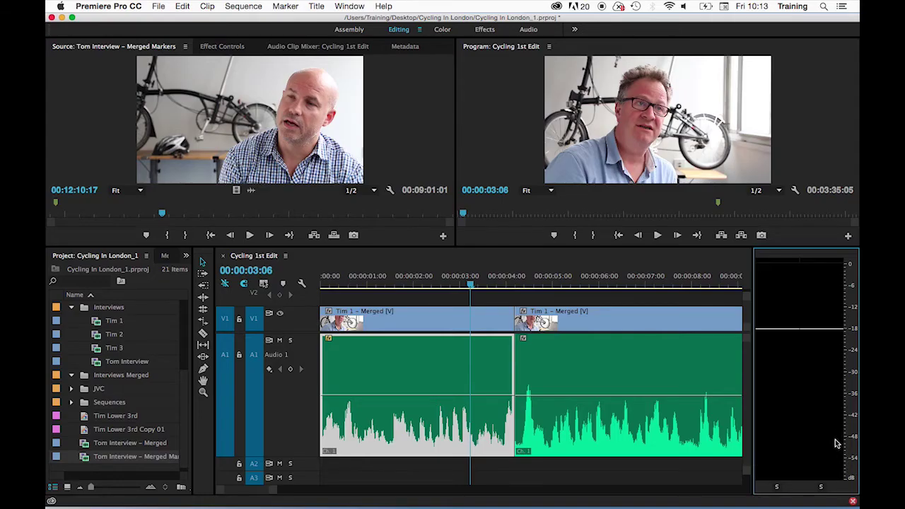
- Try 24 dB and 120 dB meter ranges, finally settling on 48 dB Range
{"action": "right_click", "coordinate": [808, 388]}
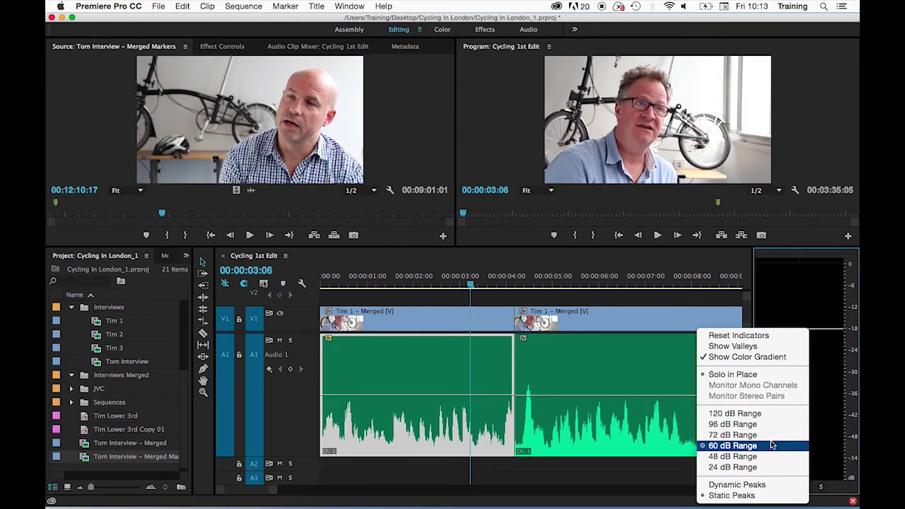
{"action": "left_click", "coordinate": [763, 467]}
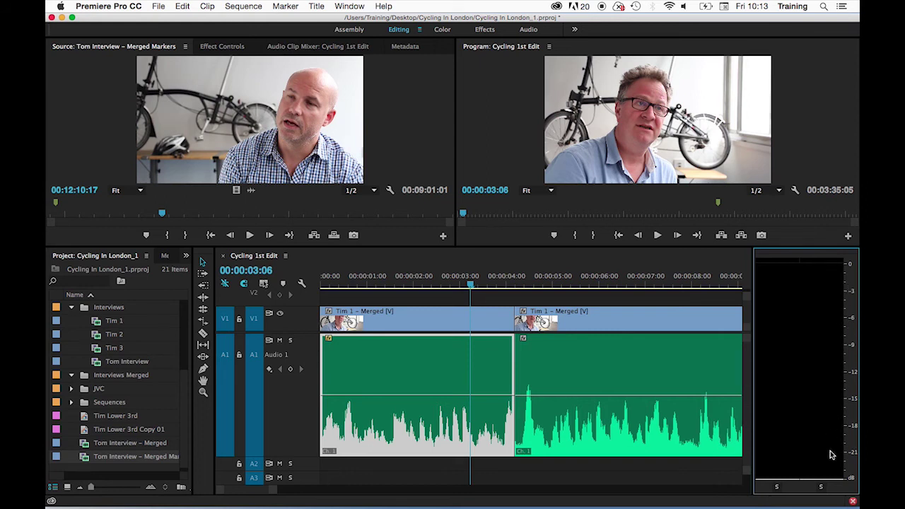
{"action": "right_click", "coordinate": [801, 388]}
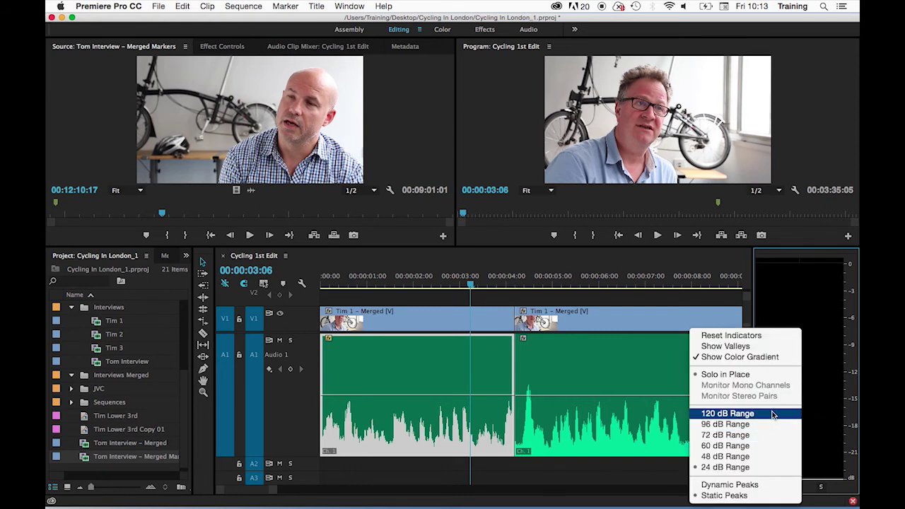
{"action": "left_click", "coordinate": [773, 414]}
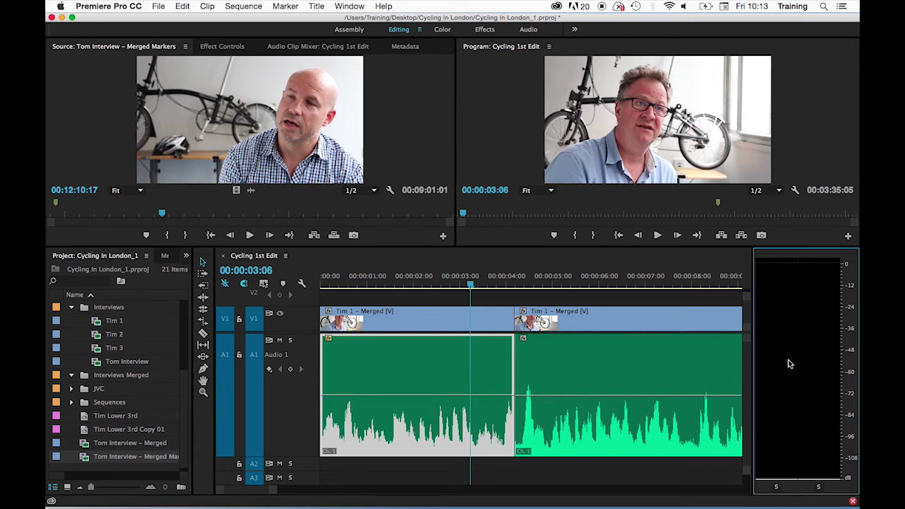
{"action": "right_click", "coordinate": [789, 362]}
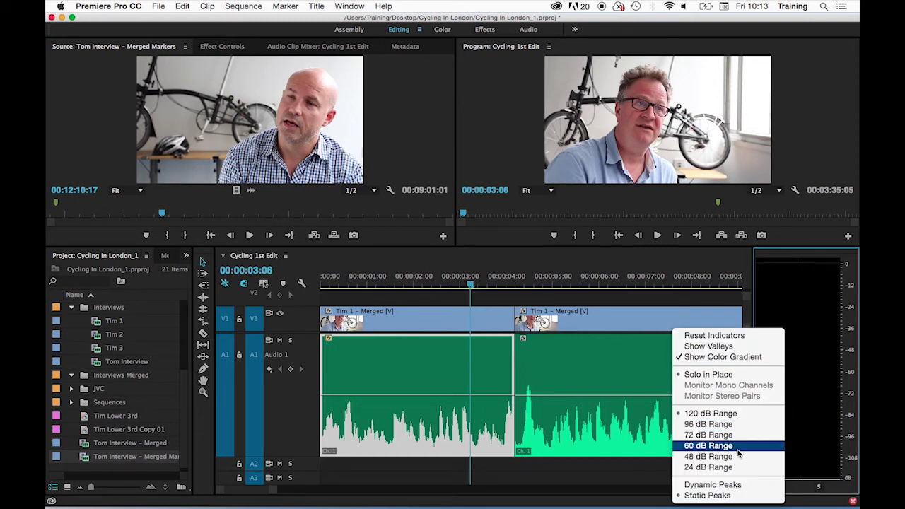
{"action": "left_click", "coordinate": [735, 456]}
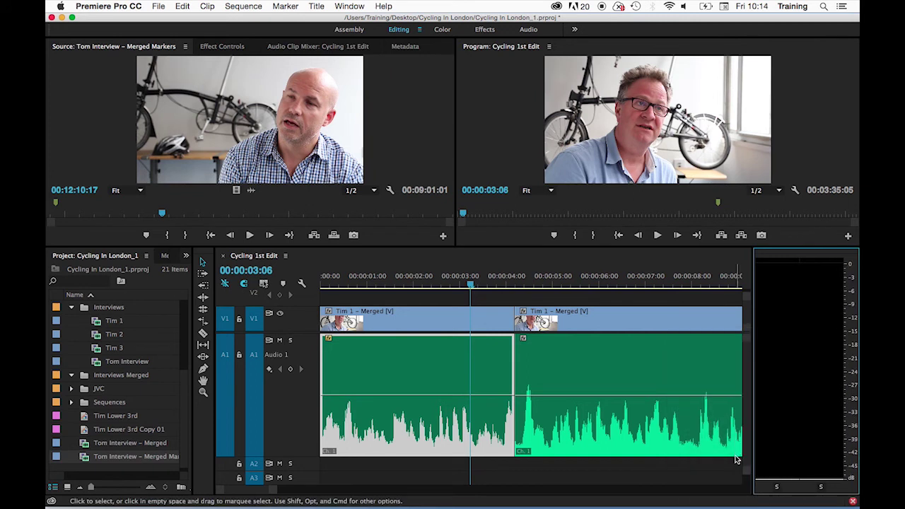
{"action": "right_click", "coordinate": [777, 375]}
{"action": "left_click", "coordinate": [733, 469]}
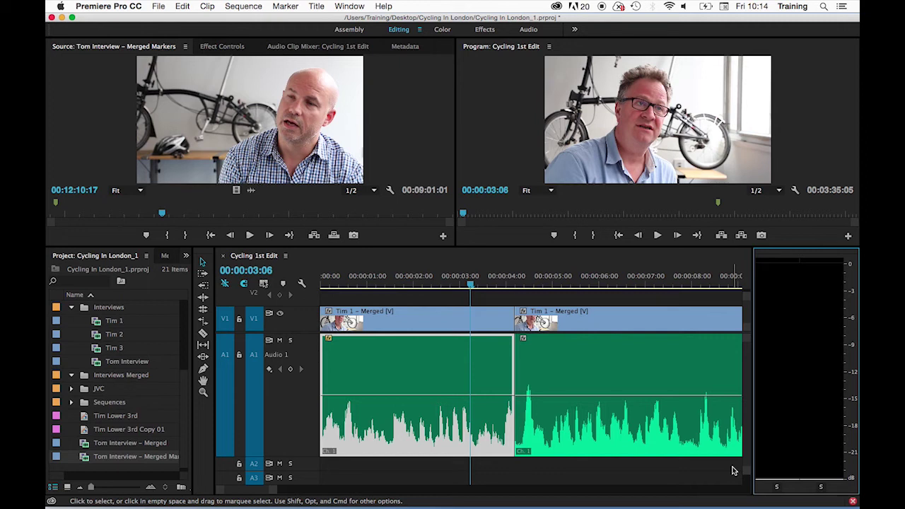
{"action": "right_click", "coordinate": [819, 394]}
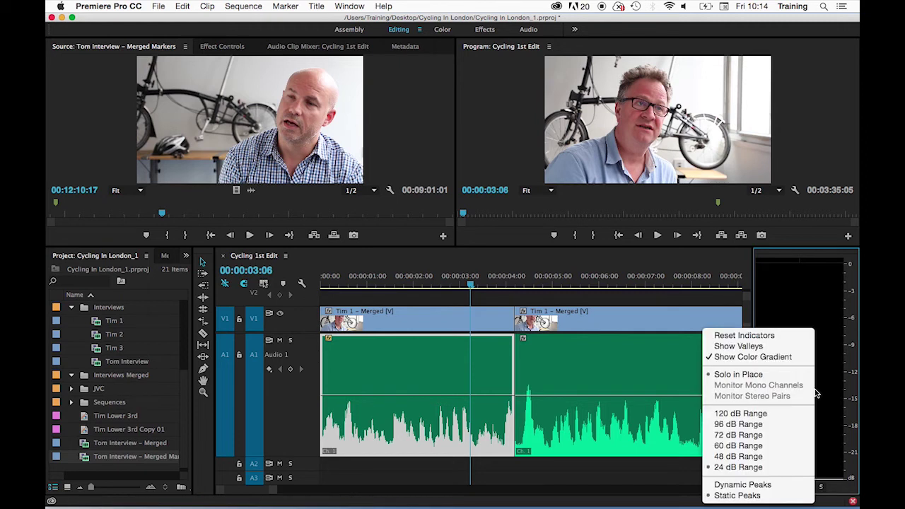
{"action": "left_click", "coordinate": [774, 456]}
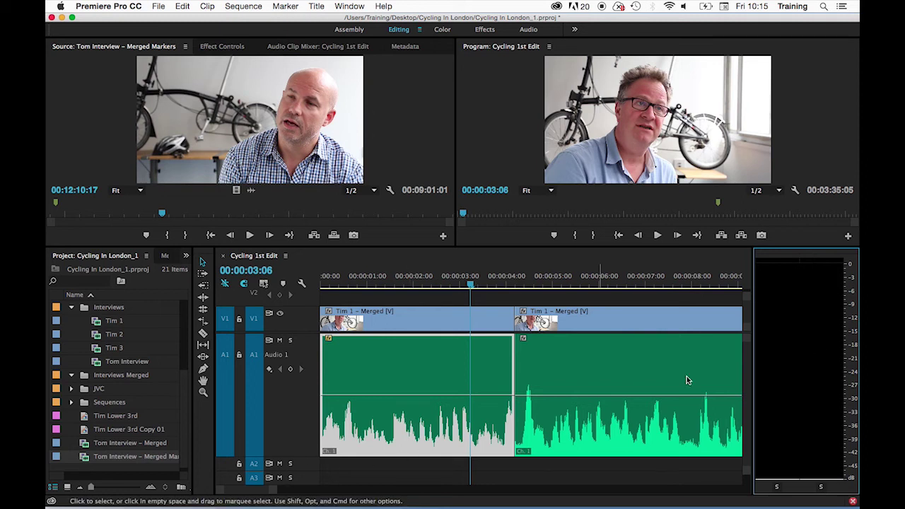
- Play the sequence opening, then drag the first clip's volume rubber band down to -oo dB
{"action": "left_click", "coordinate": [325, 284]}
{"action": "key", "text": "space"}
{"action": "left_click", "coordinate": [484, 284]}
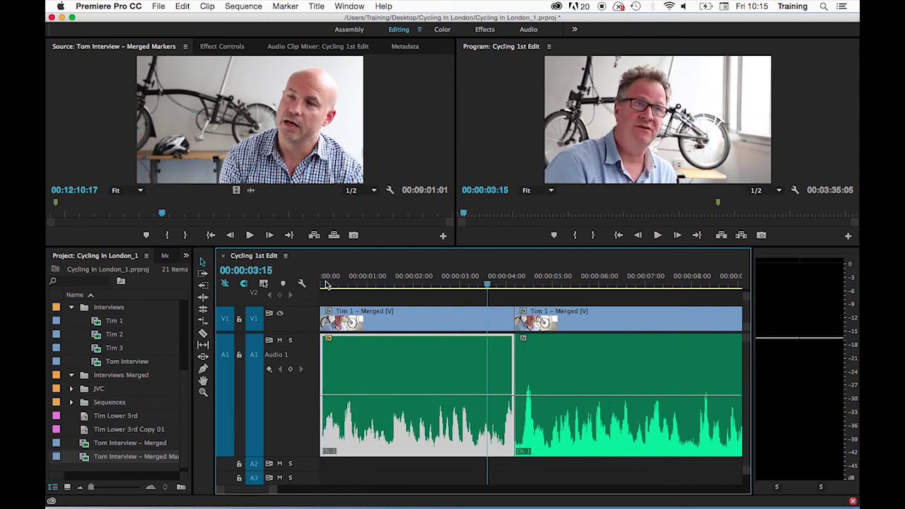
{"action": "key", "text": "space"}
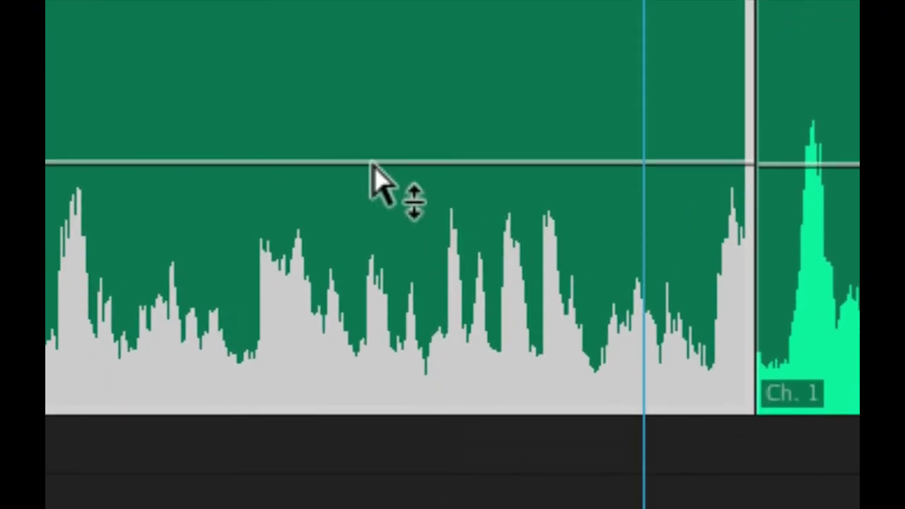
{"action": "mouse_move", "coordinate": [360, 162]}
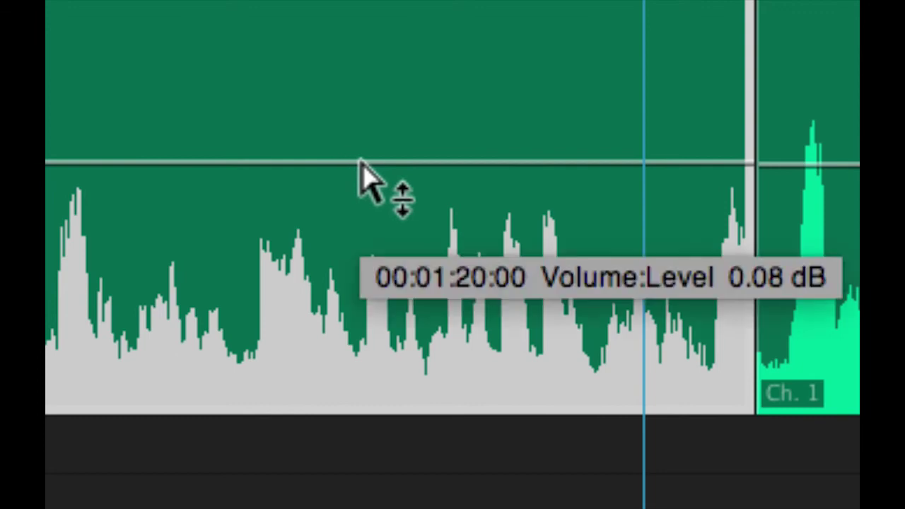
{"action": "left_click_drag", "start_coordinate": [360, 162], "coordinate": [359, 410]}
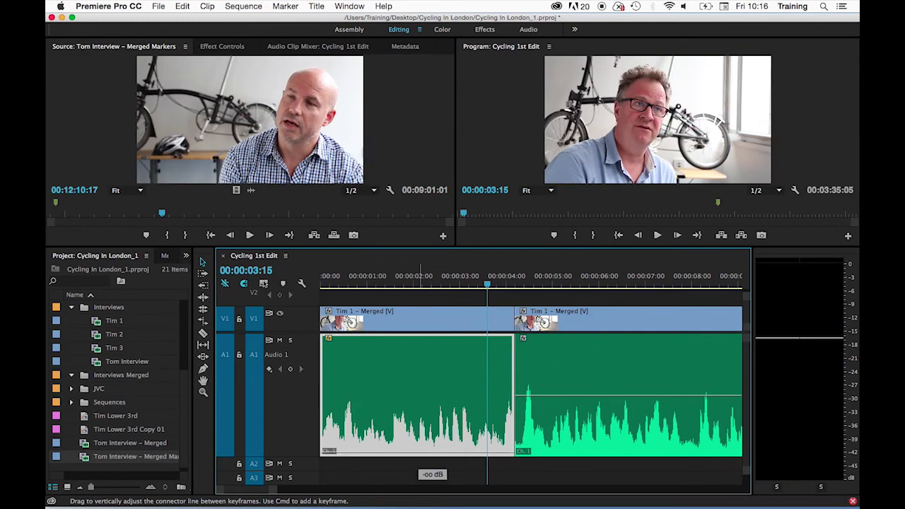
- Raise the first clip's volume to about 4.86 dB and play back from near the start
{"action": "left_click_drag", "start_coordinate": [433, 452], "coordinate": [450, 356]}
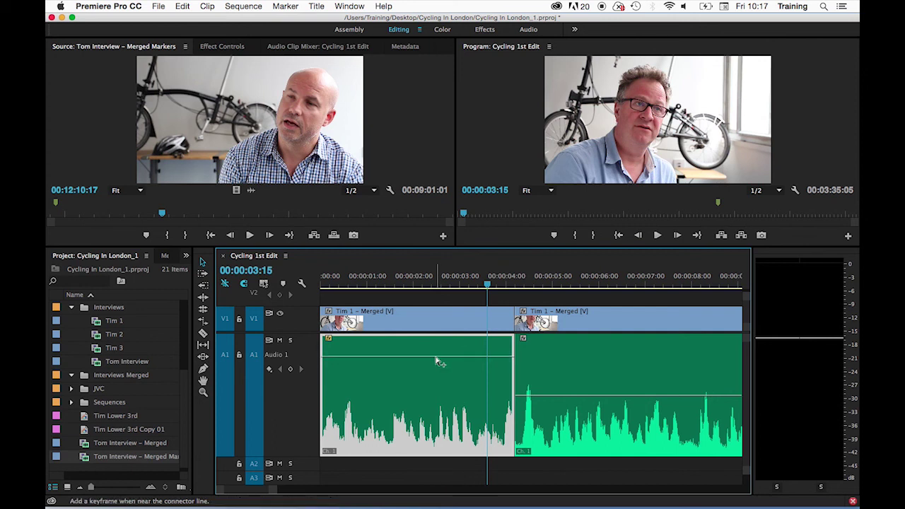
{"action": "left_click", "coordinate": [340, 283]}
{"action": "key", "text": "space"}
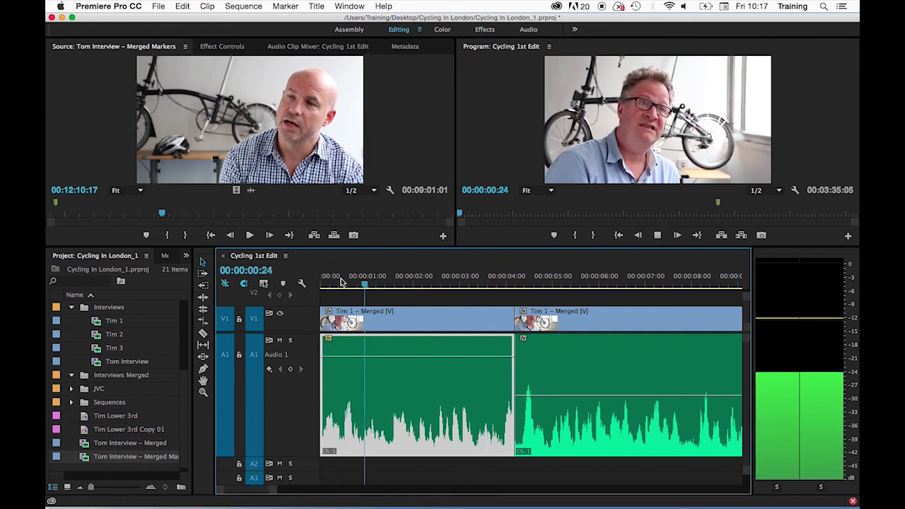